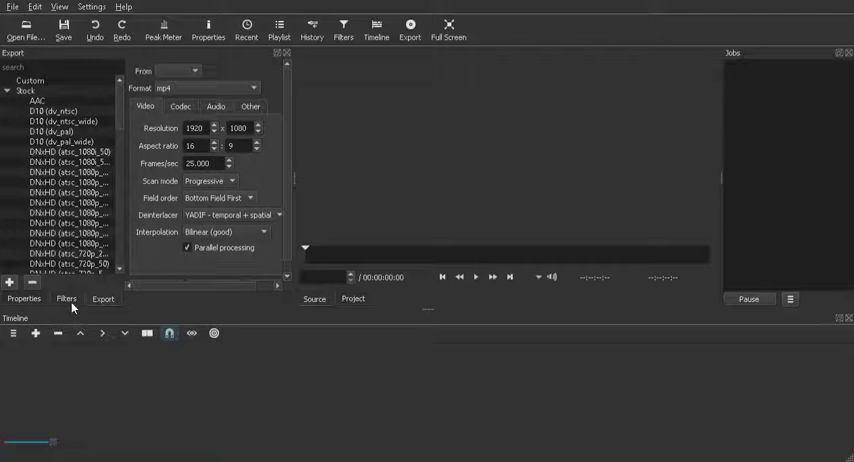
# Step: Show the file properties of the loaded ARK snow cave gameplay MP4
pyautogui.click(24, 299)
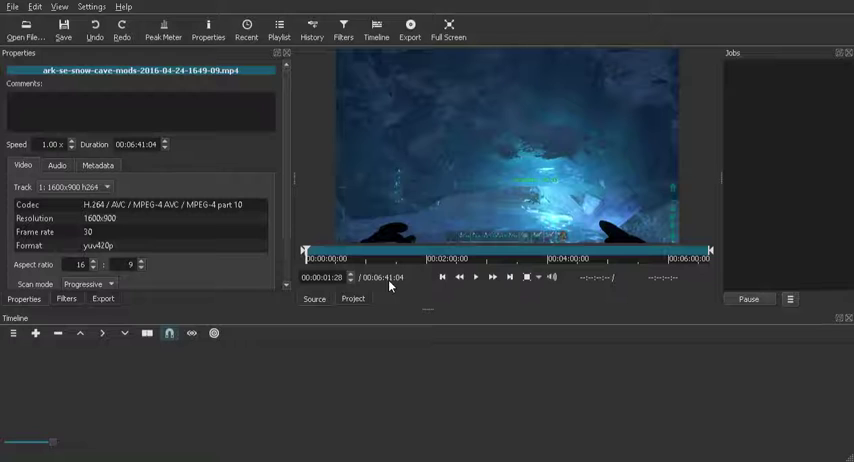
# Step: Append the snow cave clip to V1, preview its start, and park at 00:00:13:13
pyautogui.click(35, 334)
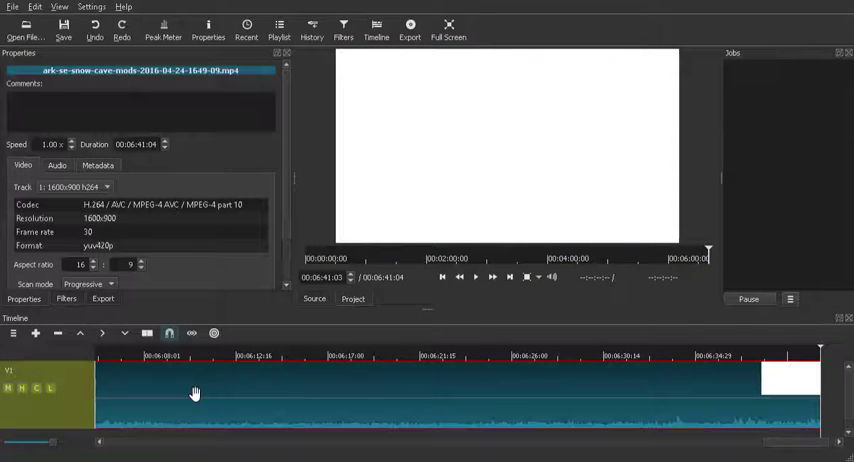
pyautogui.scroll(3, 90, 370)
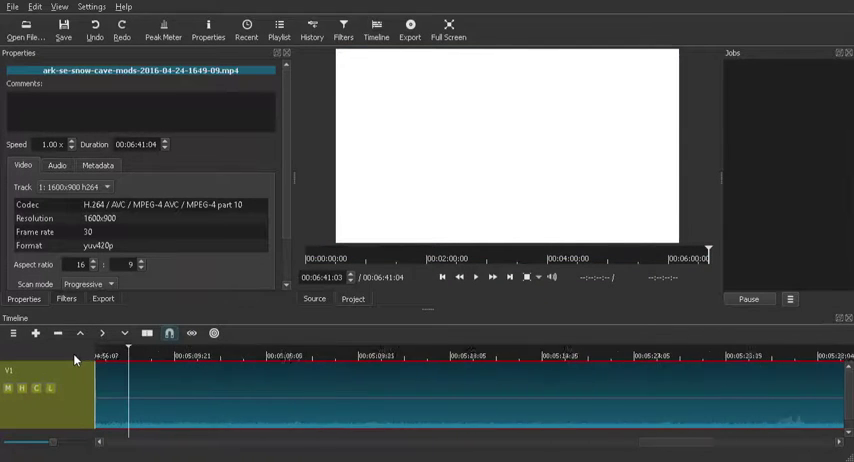
pyautogui.click(100, 356)
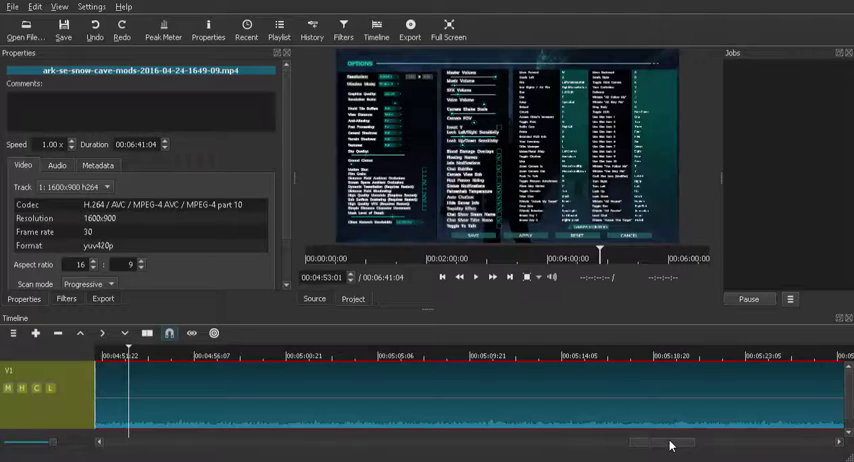
pyautogui.moveTo(670, 445); pyautogui.dragTo(99, 445)
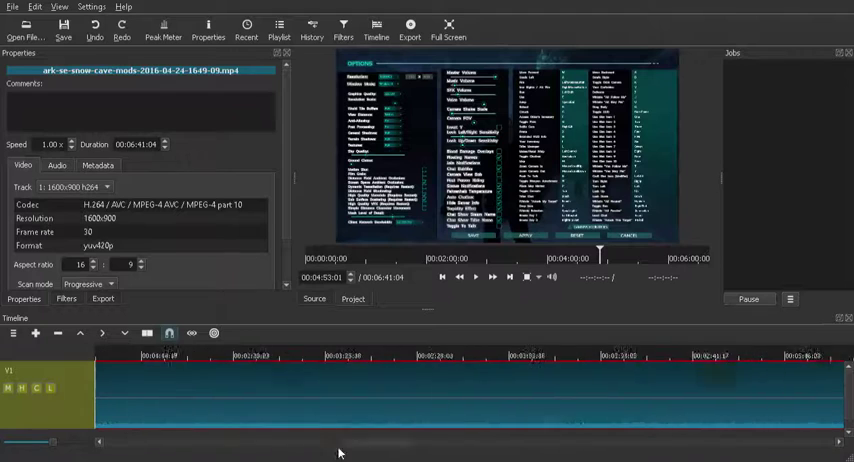
pyautogui.click(101, 358)
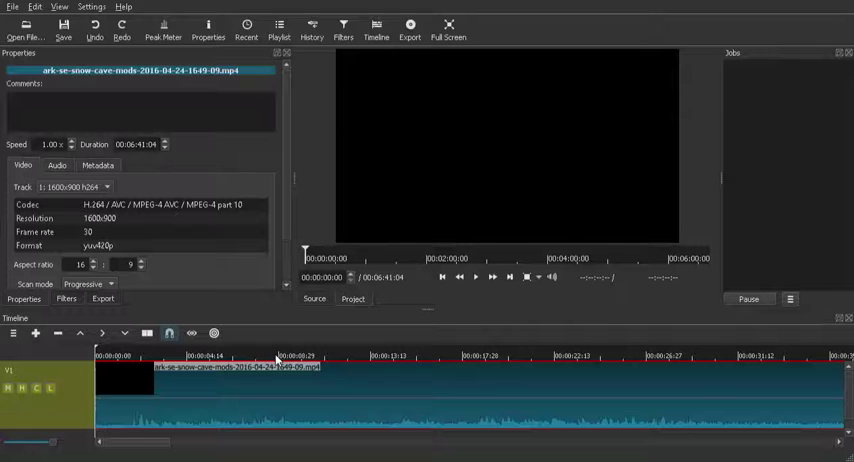
pyautogui.click(477, 278)
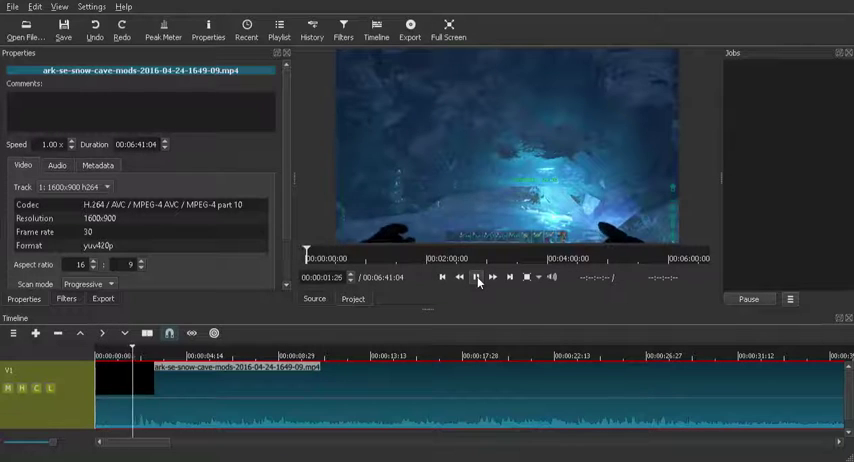
pyautogui.click(477, 278)
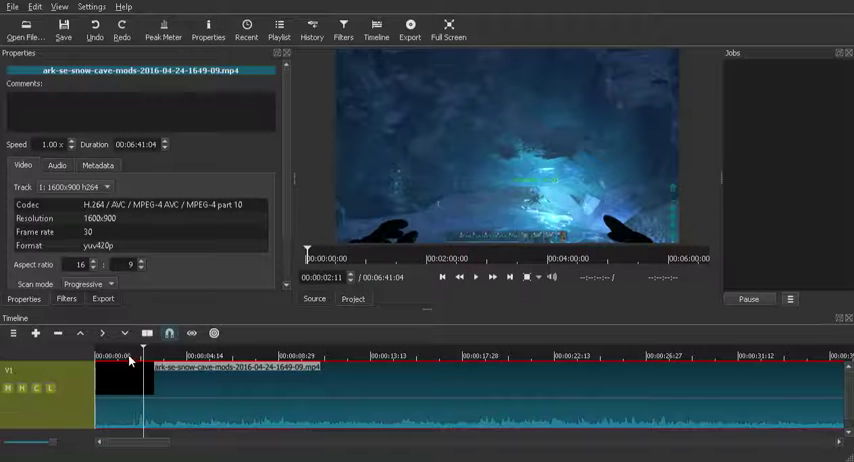
pyautogui.click(371, 358)
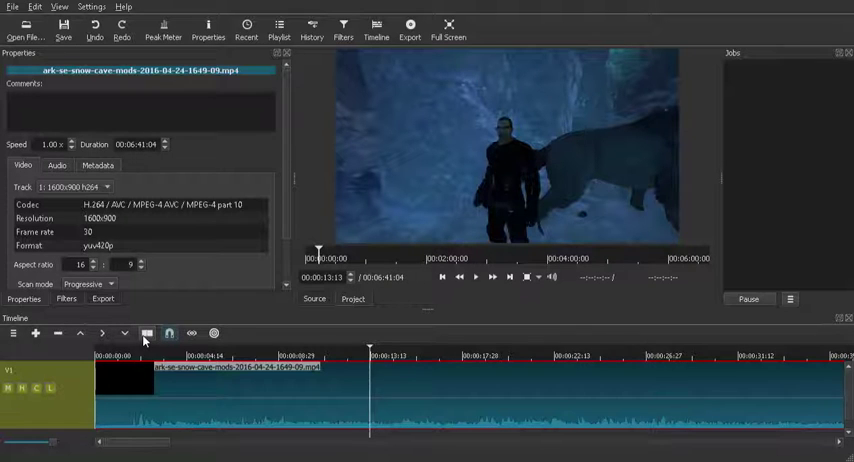
# Step: Split the clip at 00:00:13:13 and 00:00:44:26, then select the middle section
pyautogui.click(145, 338)
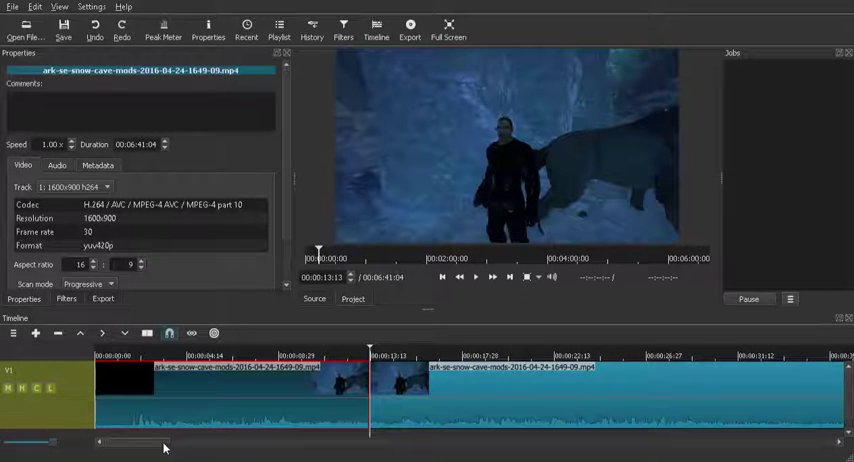
pyautogui.moveTo(168, 449); pyautogui.dragTo(188, 446)
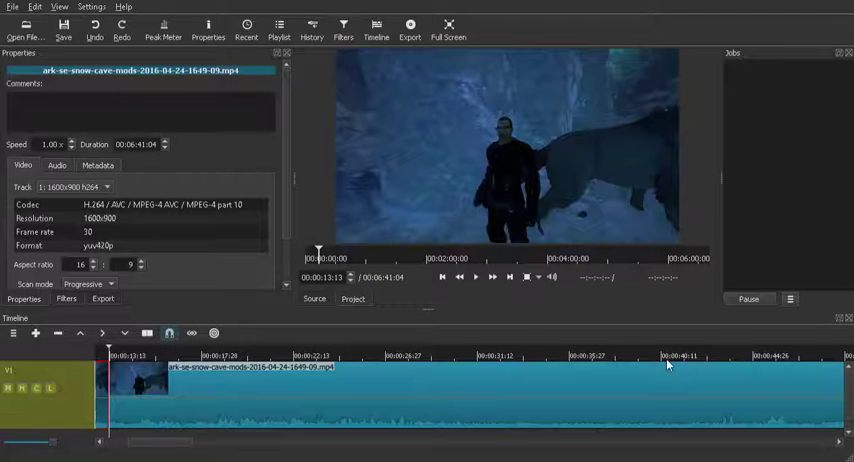
pyautogui.click(755, 358)
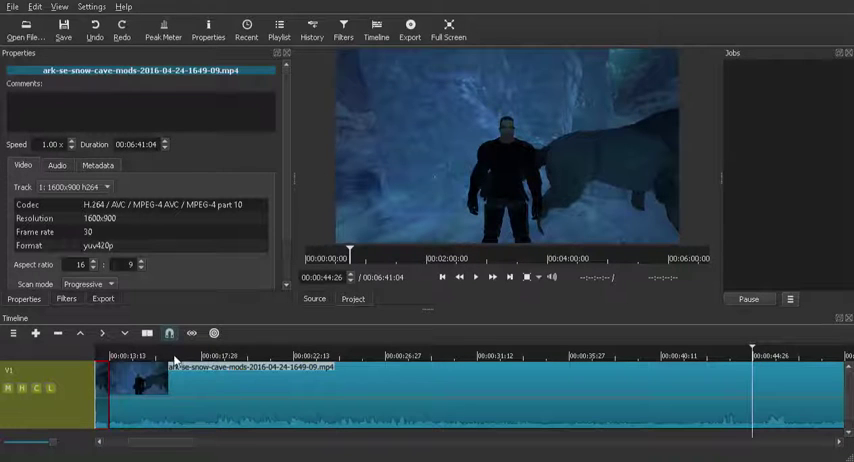
pyautogui.click(147, 333)
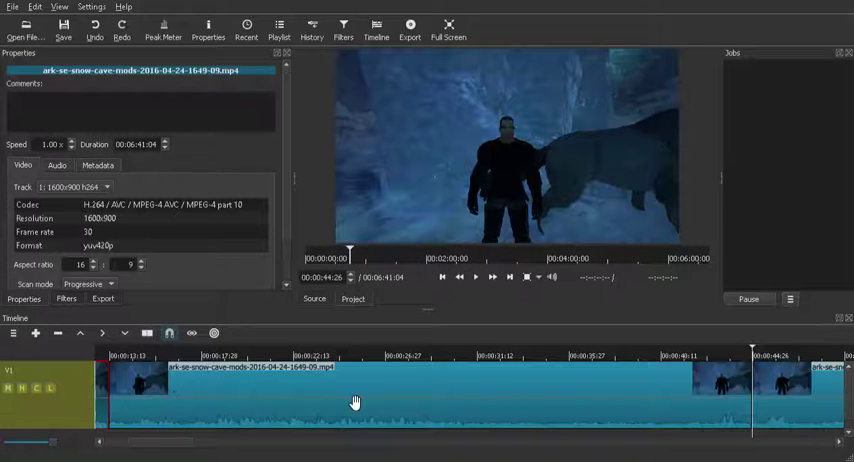
pyautogui.click(573, 400)
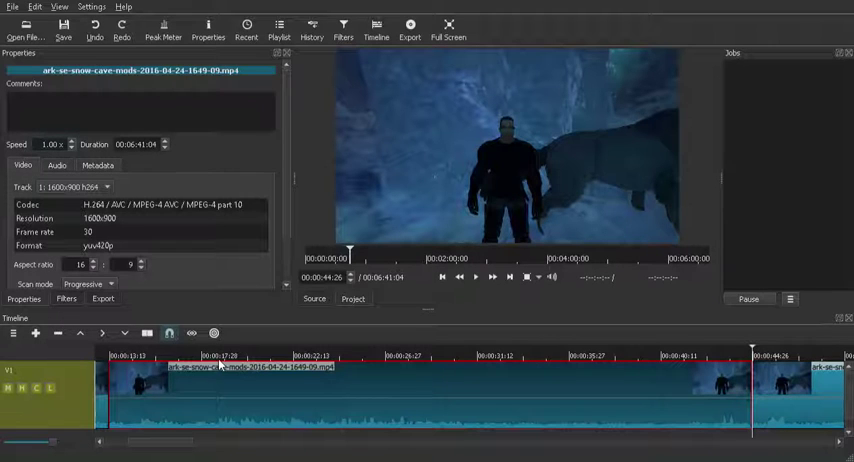
pyautogui.click(130, 356)
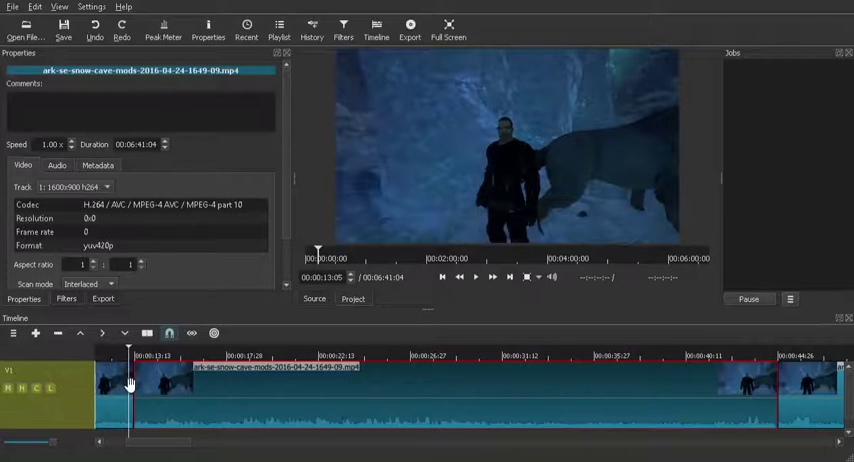
pyautogui.click(127, 356)
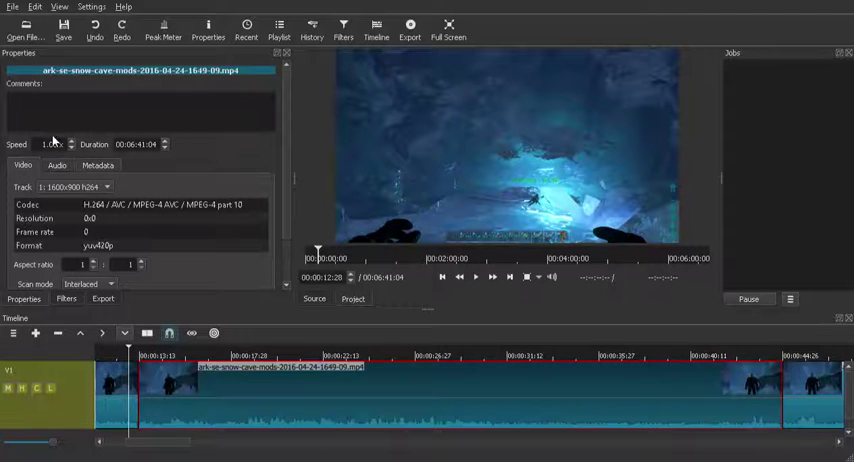
pyautogui.click(477, 278)
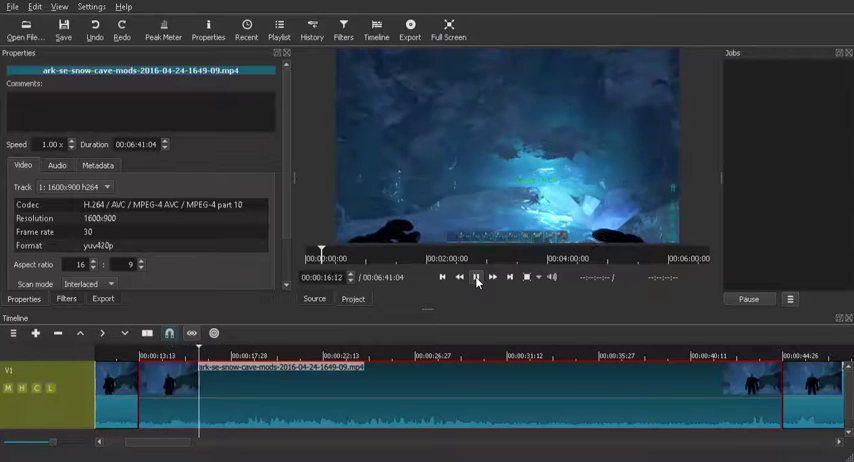
pyautogui.click(477, 278)
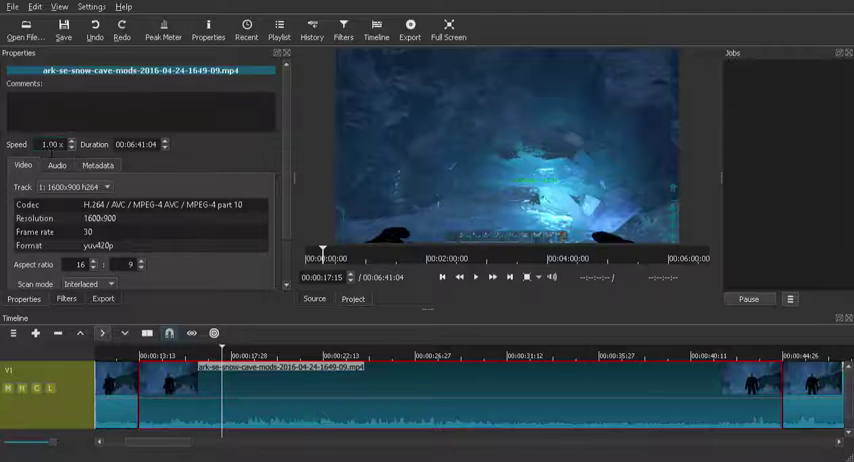
pyautogui.write('2')
# Step: Apply 5.00x speed to the middle section and preview it from just before
pyautogui.press('Return')
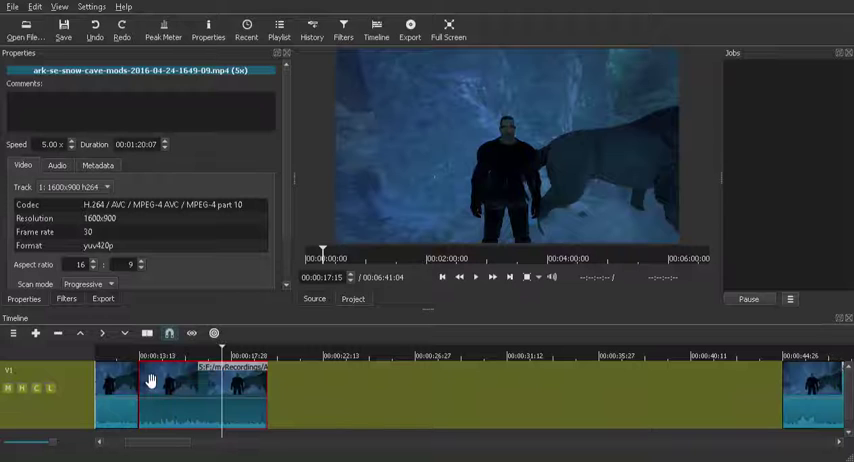
pyautogui.click(123, 355)
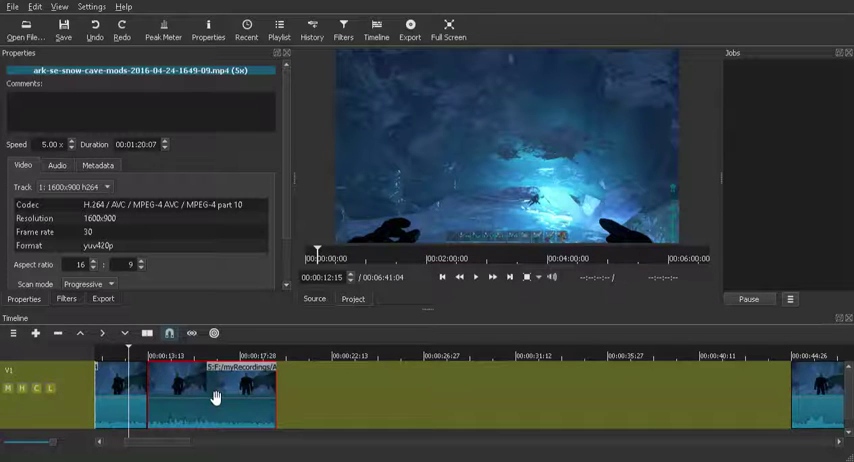
pyautogui.click(478, 277)
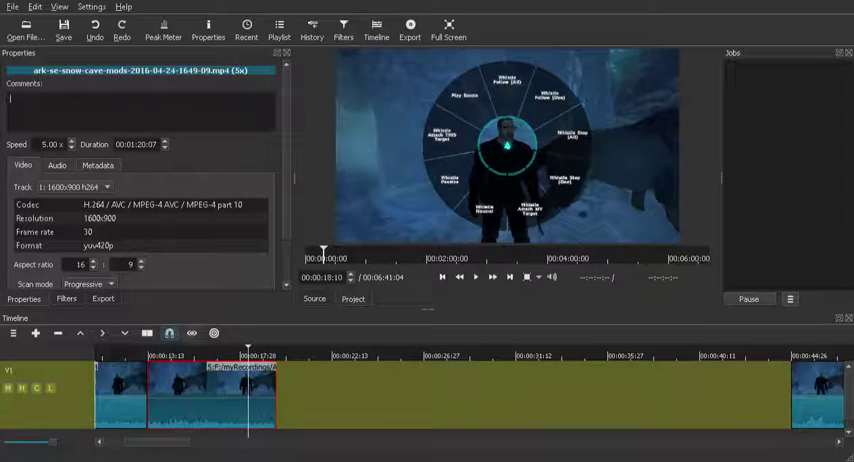
pyautogui.write('mon')
pyautogui.write('tage')
# Step: Comment the sped-up section 'montage' and select the empty gap after it
pyautogui.click(299, 402)
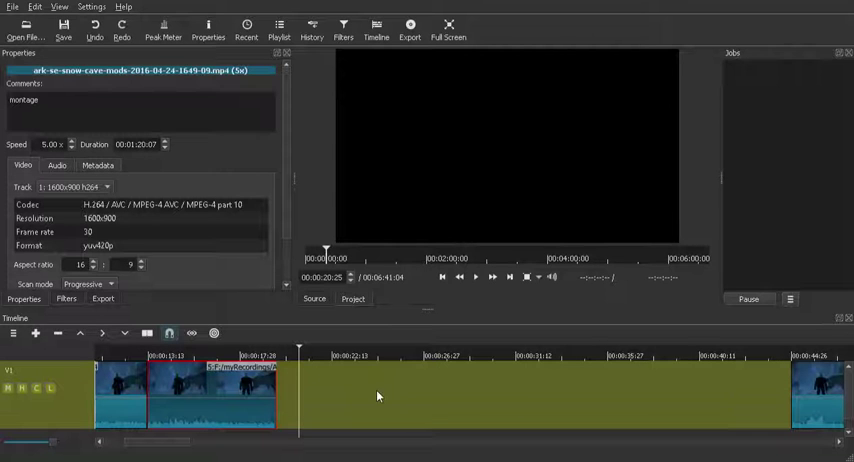
# Step: Delete the gap after the montage section and play back the join
pyautogui.press('x')
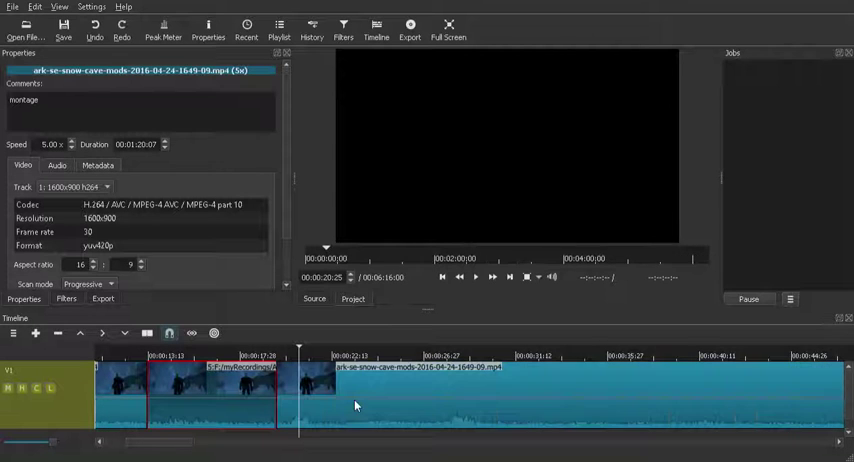
pyautogui.click(248, 356)
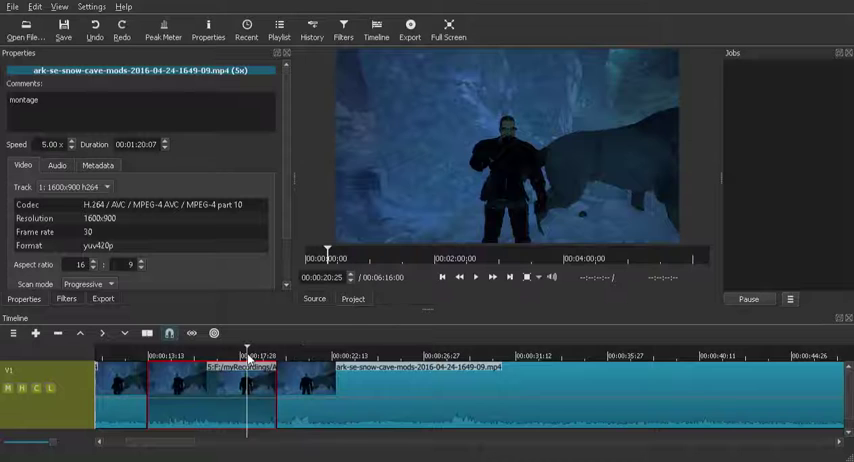
pyautogui.click(478, 279)
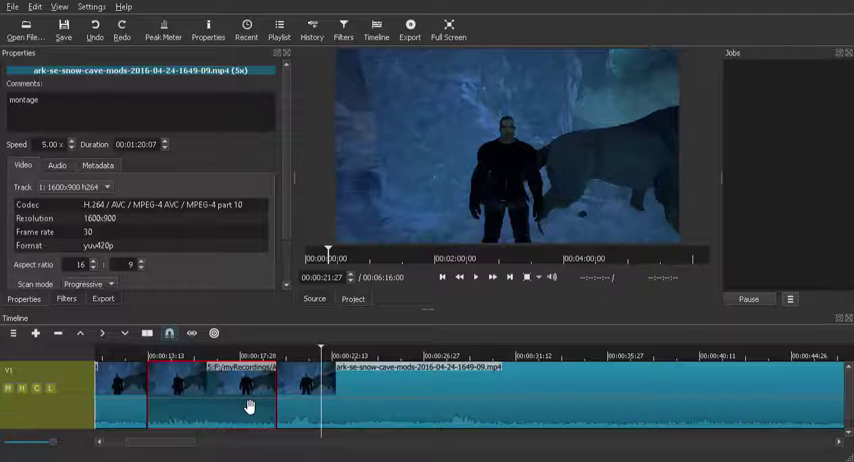
# Step: Drag the final section over the montage's end to form a crossfade
pyautogui.click(218, 352)
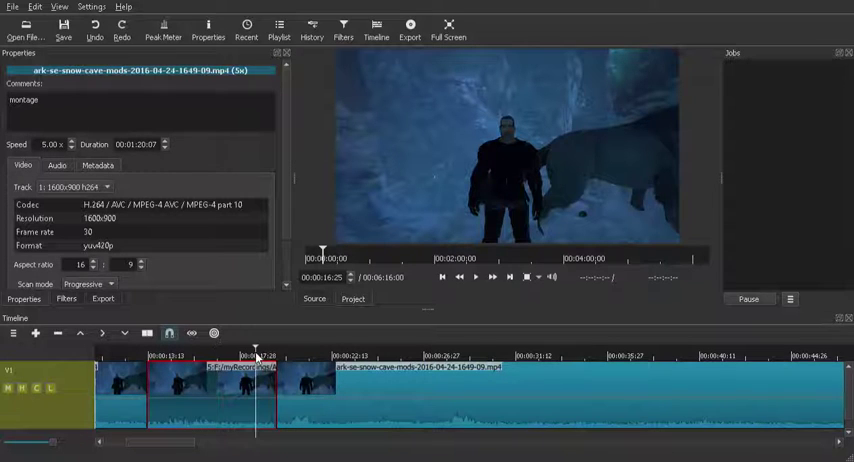
pyautogui.click(257, 396)
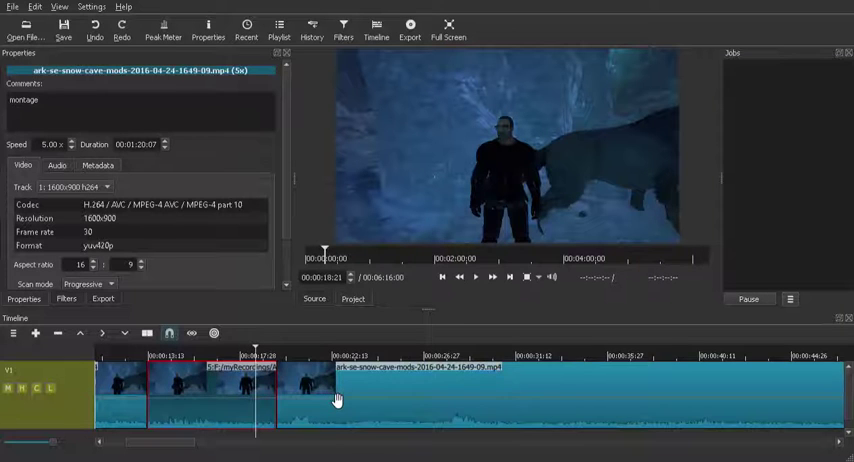
pyautogui.moveTo(337, 400); pyautogui.dragTo(300, 392)
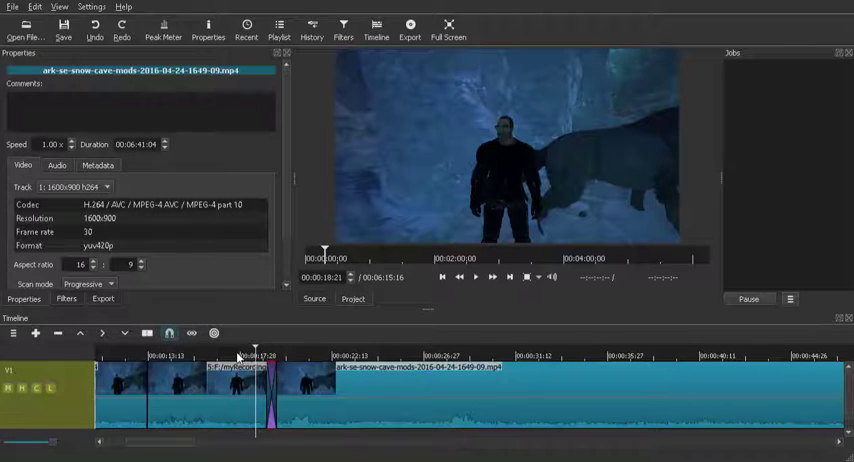
# Step: Play through the montage-to-final-section crossfade, pausing near 21 seconds
pyautogui.click(243, 357)
pyautogui.click(475, 277)
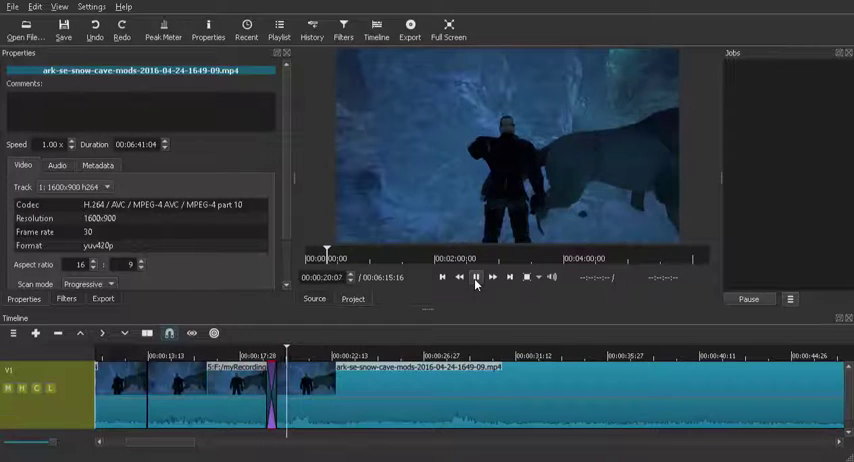
pyautogui.click(475, 277)
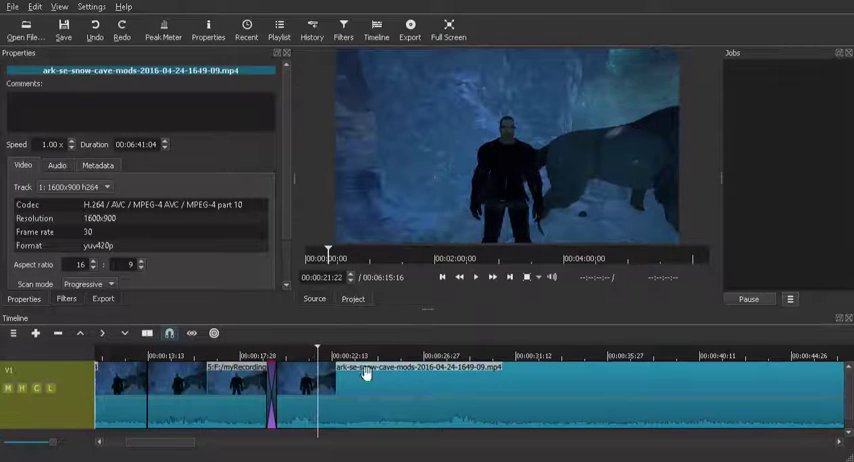